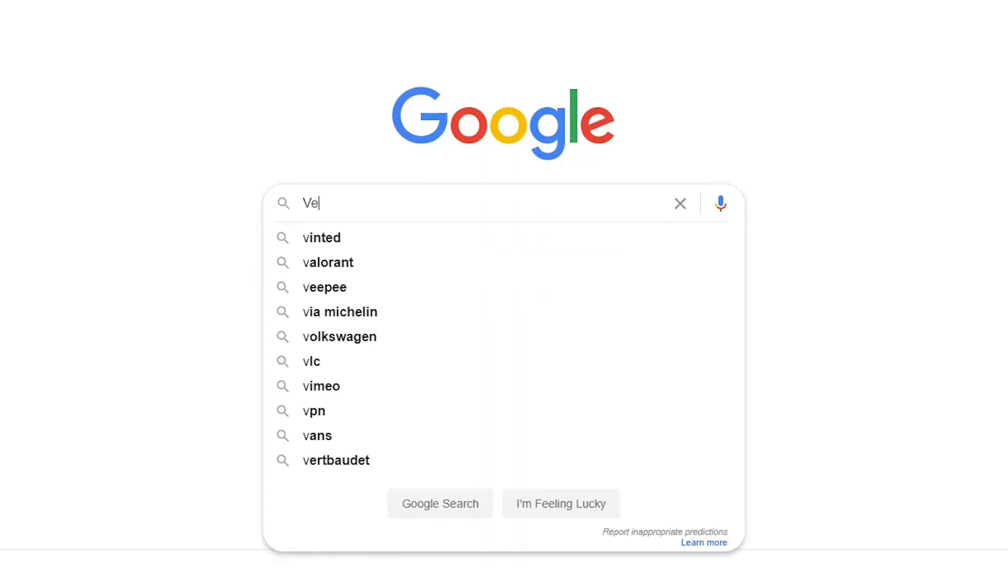
Submit a Google search for 'Veed' to reach the VEED dashboard
key("Return")
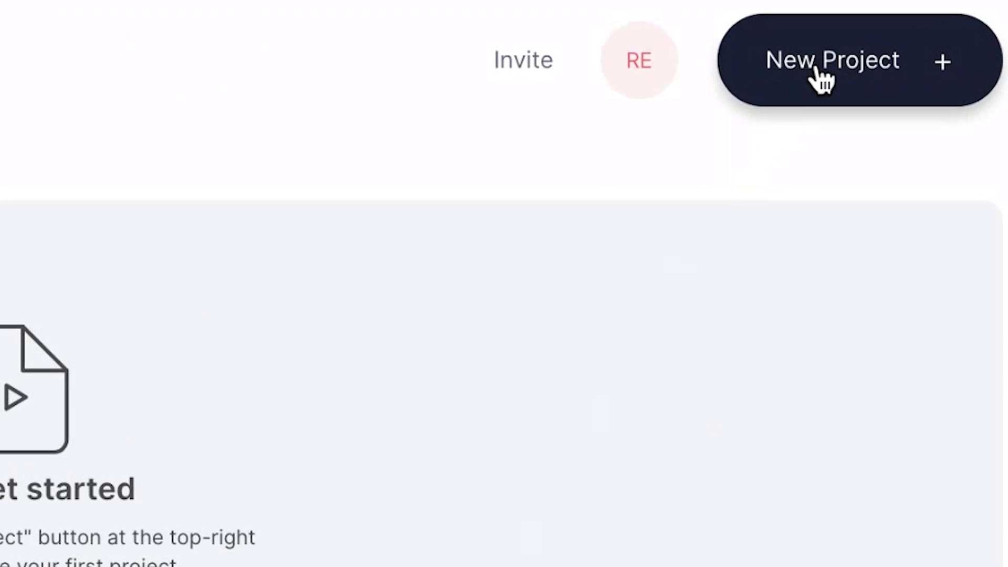
Create a new project and upload IMG_0823.MOV from the Example Clips folder
left_click(818, 69)
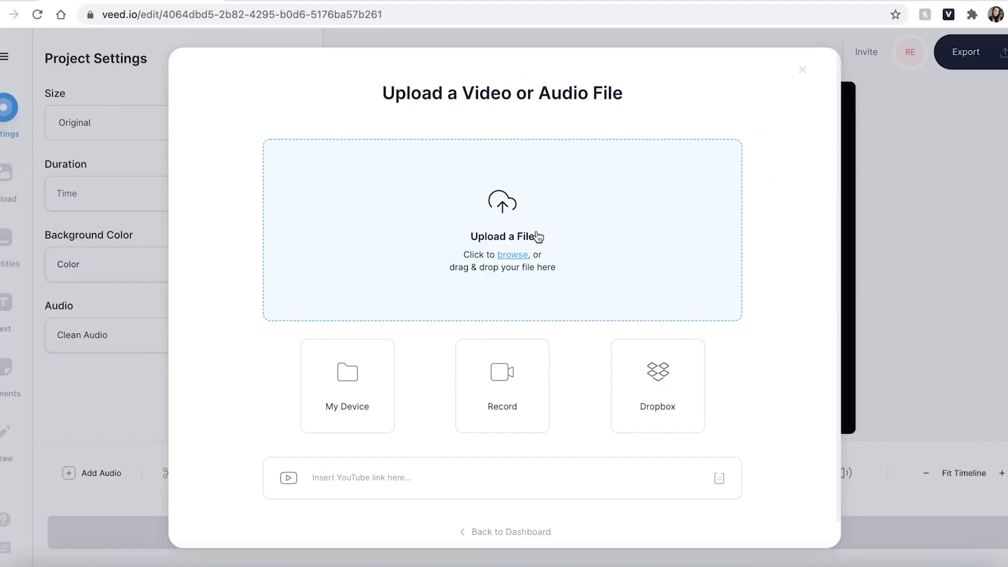
left_click(538, 238)
left_click(398, 199)
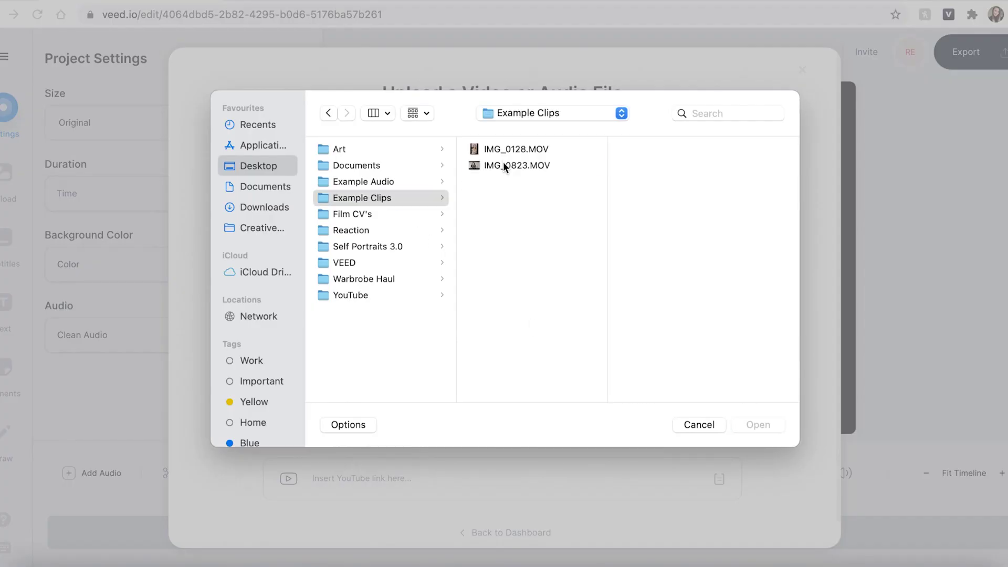
left_click(503, 162)
left_click(756, 423)
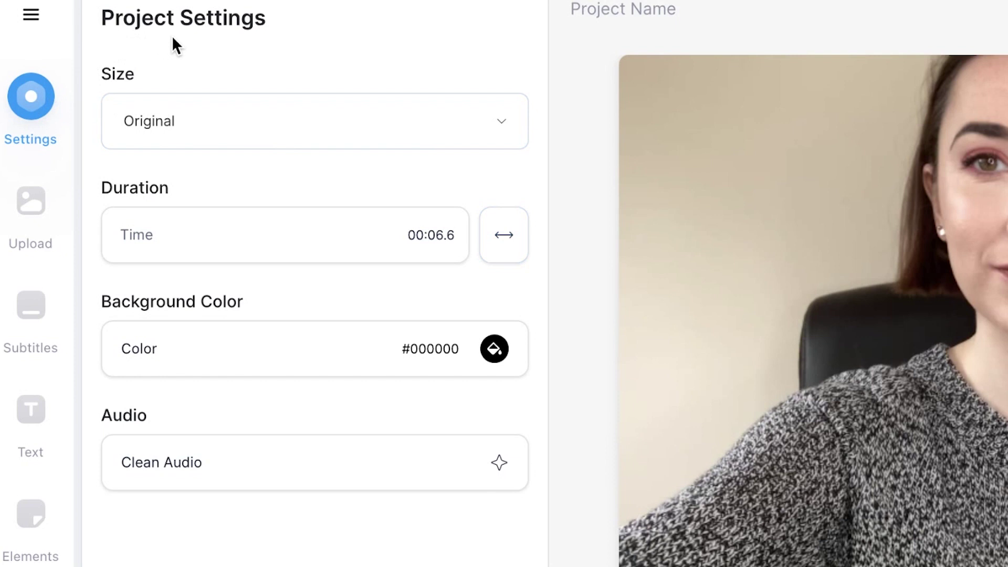
Set the project canvas size to Square 1:1 in Project Settings
left_click(228, 128)
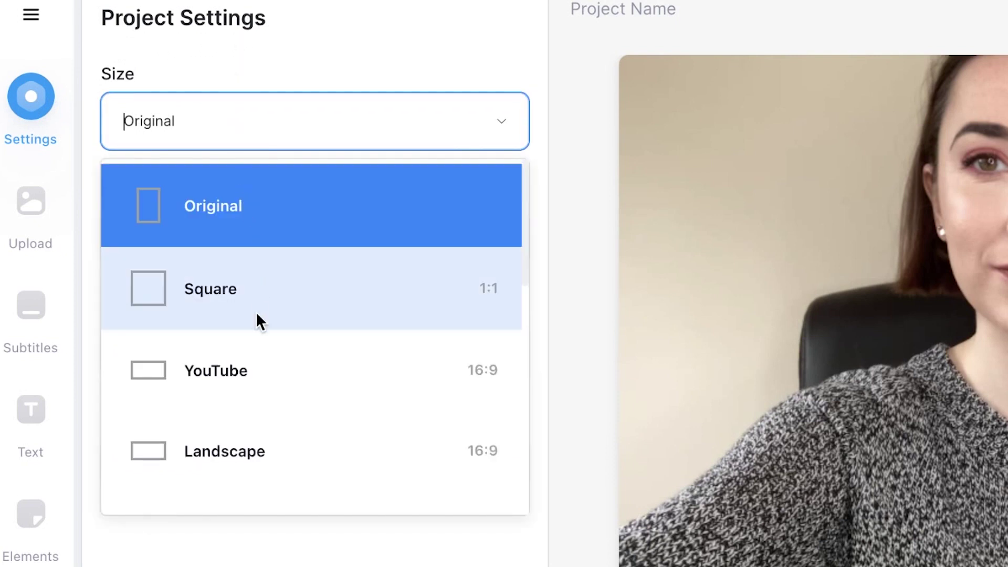
scroll(258, 314, "down", 5)
scroll(257, 318, "up", 4)
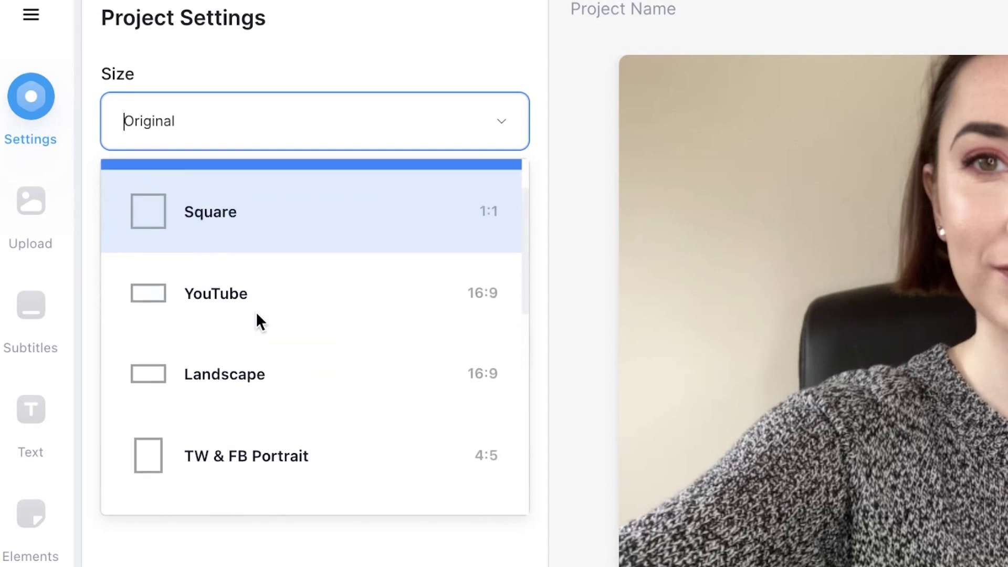
left_click(244, 289)
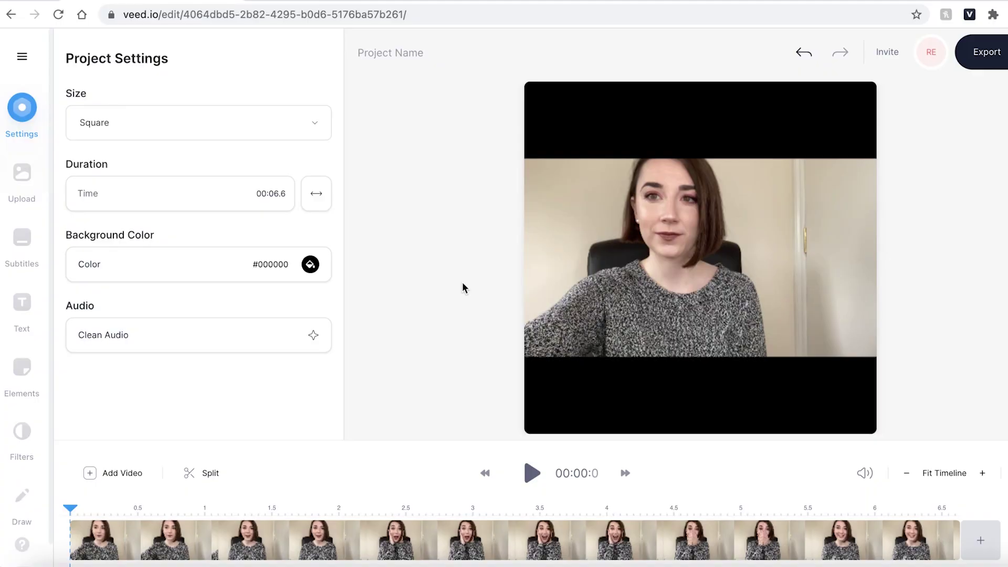
Fill the canvas with the video, then shift and stretch its edges to close the gaps
left_click(623, 256)
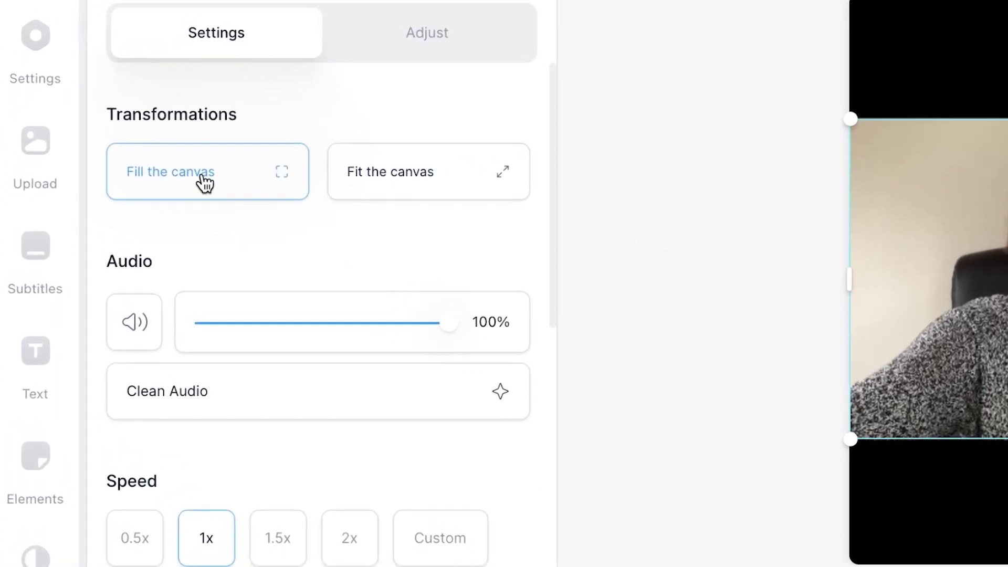
left_click(214, 188)
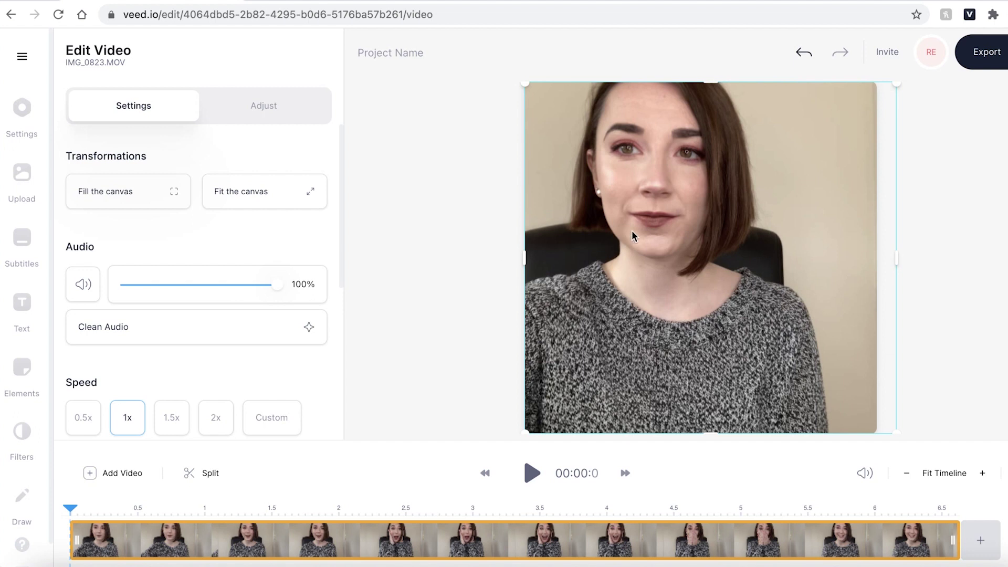
left_click_drag(632, 230, 685, 234)
left_click_drag(550, 259, 527, 261)
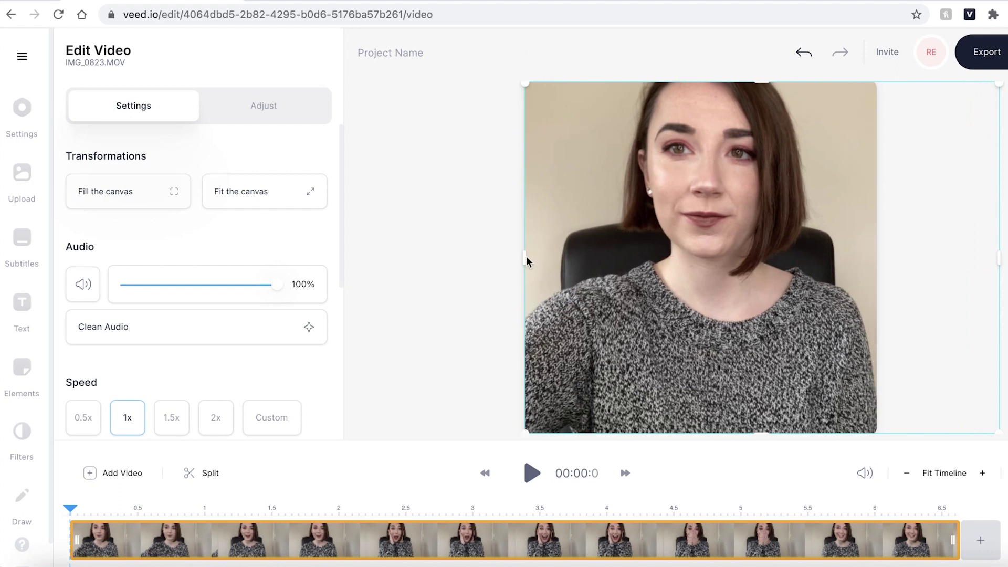
left_click_drag(637, 195, 637, 212)
left_click_drag(761, 90, 757, 79)
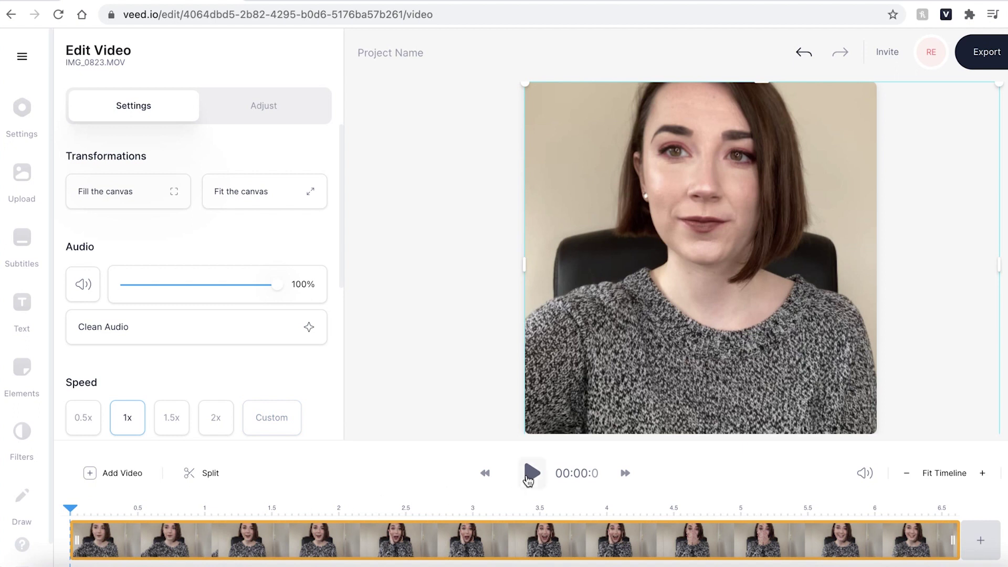
left_click(531, 474)
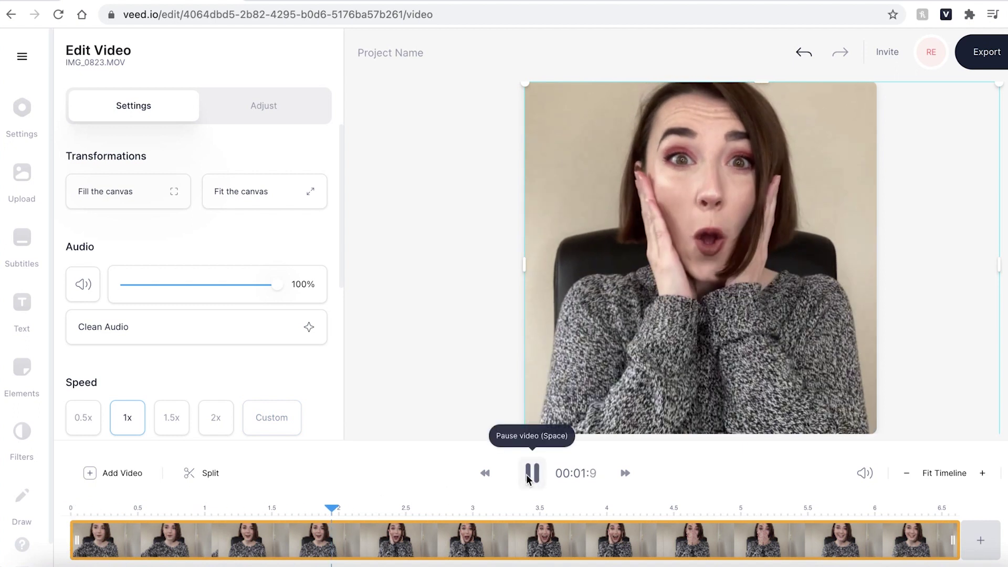
left_click(531, 474)
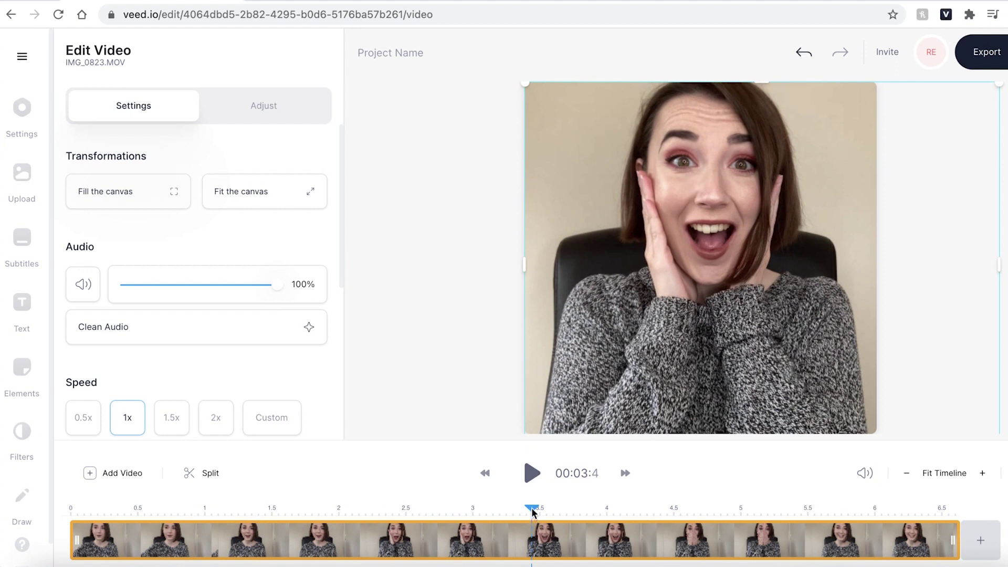
left_click_drag(531, 515, 524, 509)
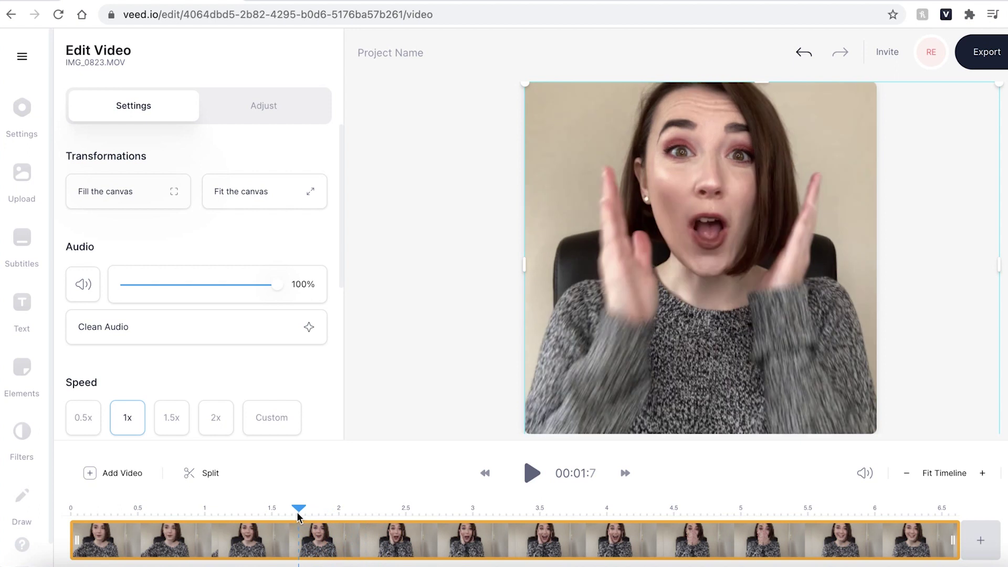
left_click_drag(251, 516, 248, 514)
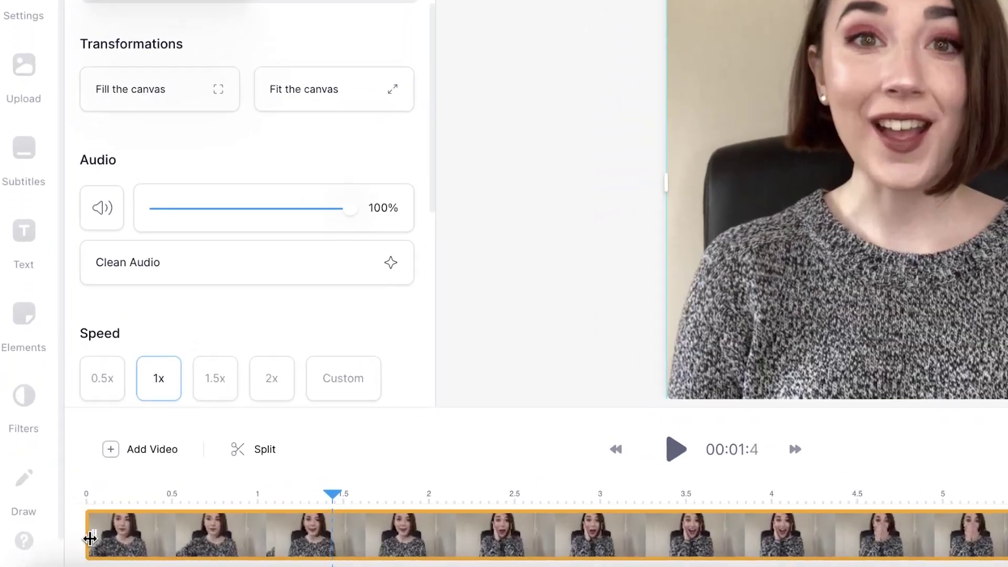
Split the clip at 1.4 s, delete the opening piece, and snap the rest to 0
left_click_drag(91, 538, 336, 538)
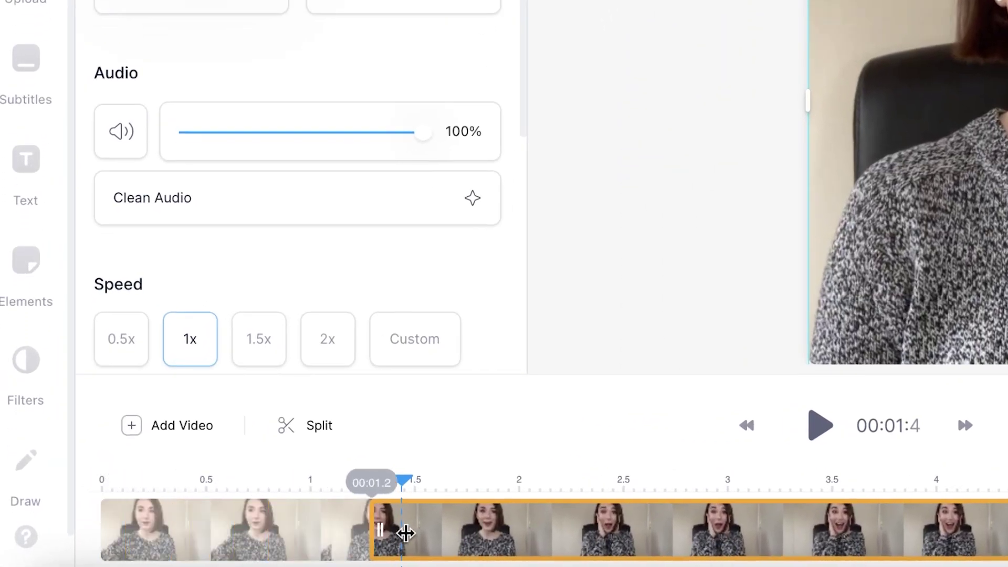
left_click_drag(406, 533, 405, 535)
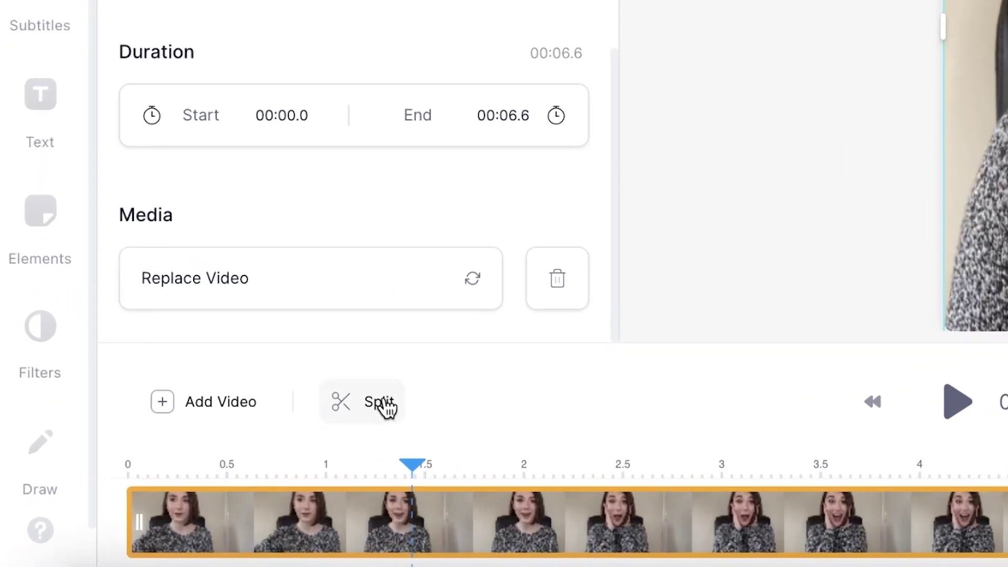
left_click(212, 474)
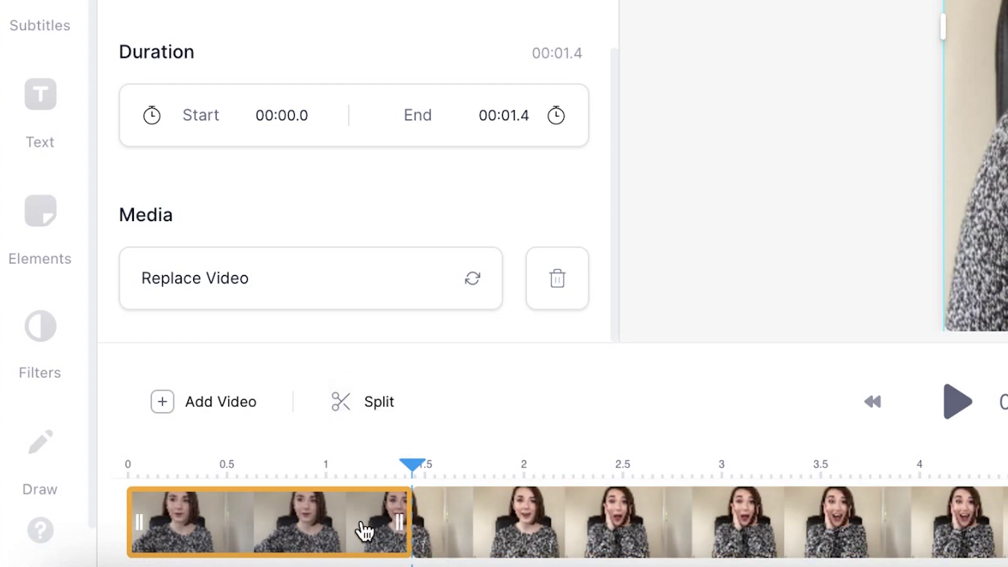
key("Delete")
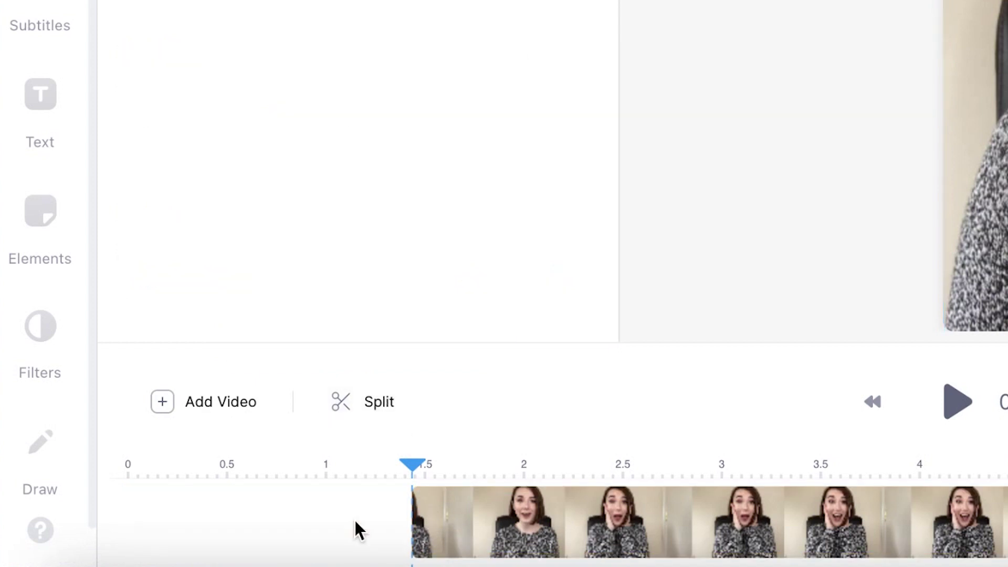
left_click_drag(730, 517, 616, 531)
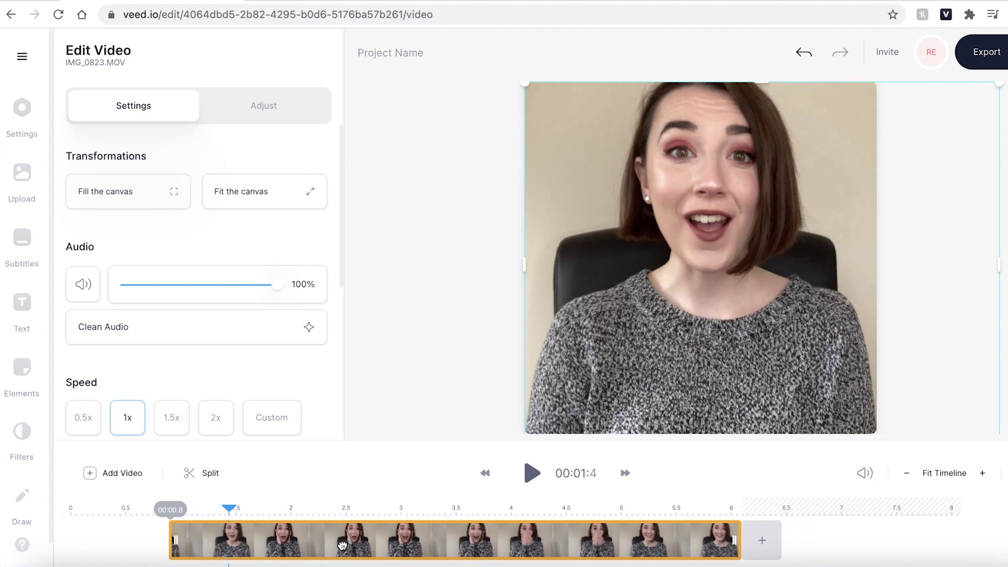
left_click_drag(342, 547, 232, 546)
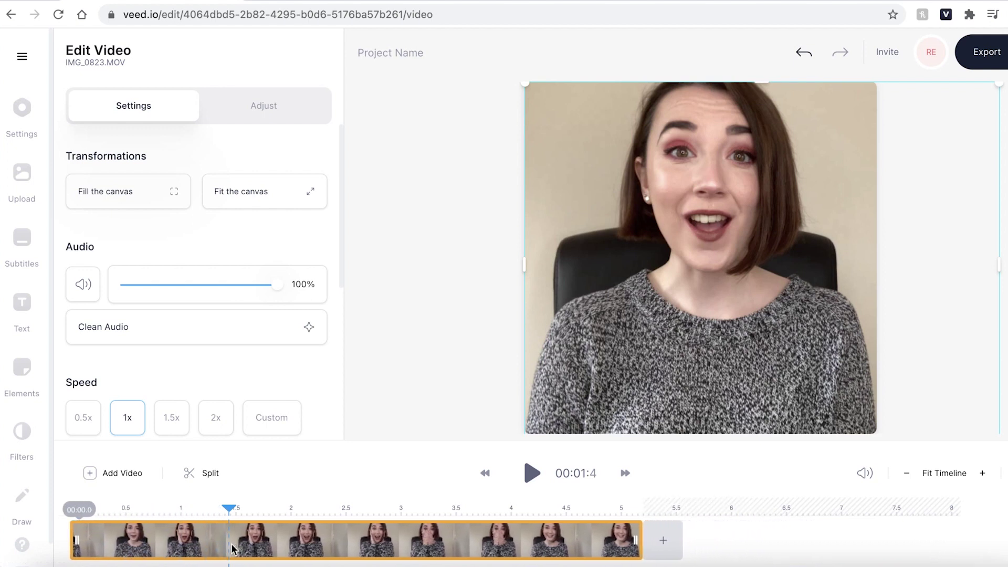
Set the clip's end to 00:04.0 from a playhead placed at 4 seconds
left_click(515, 510)
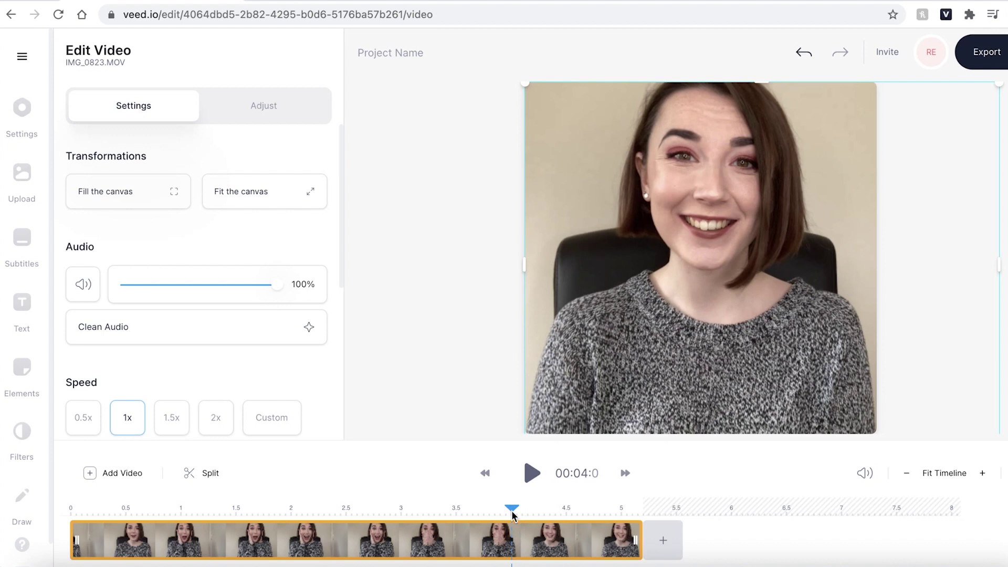
scroll(296, 378, "down", 5)
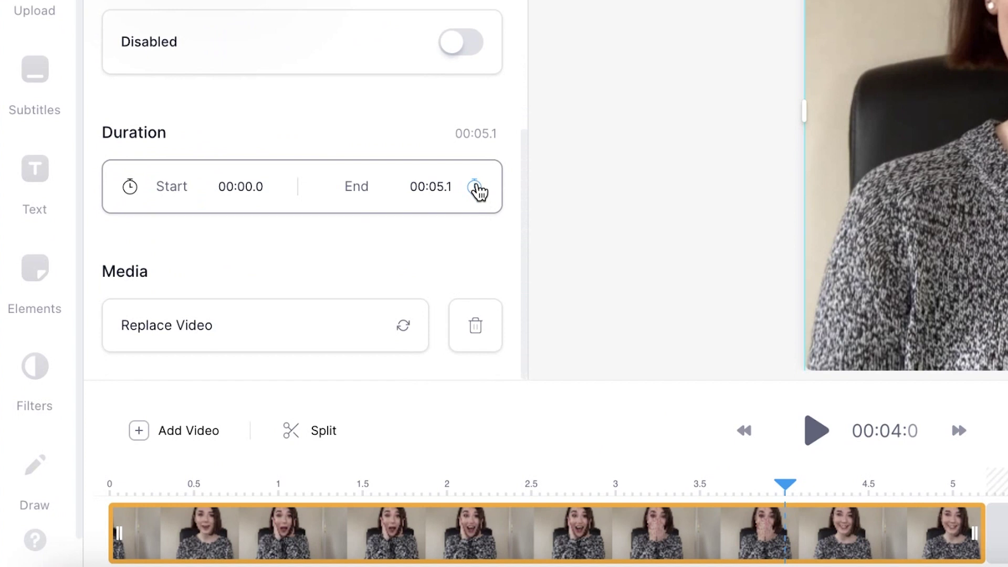
left_click(477, 189)
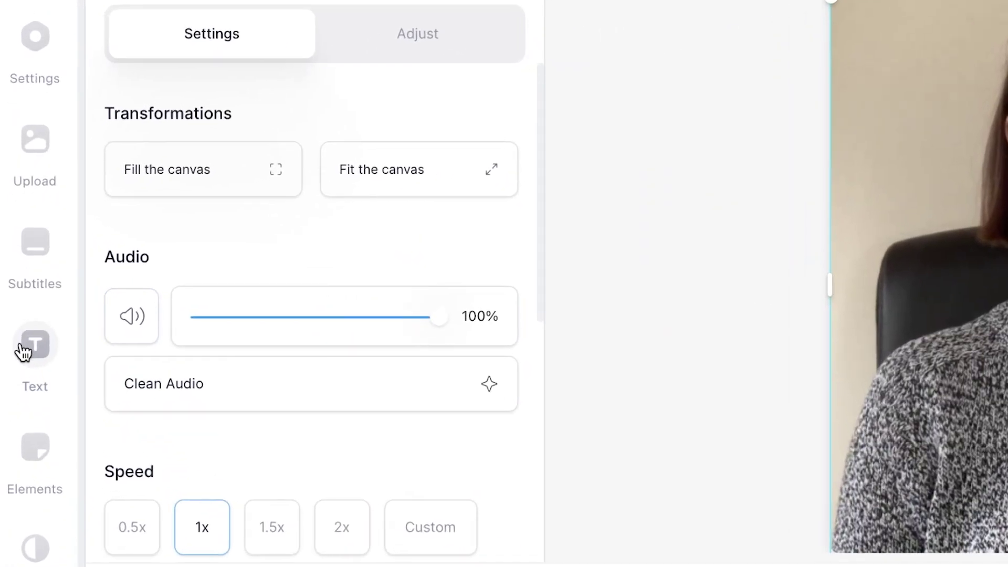
Add a Headline Title text layer and change its text to 'OH MY GOD!'
left_click(25, 350)
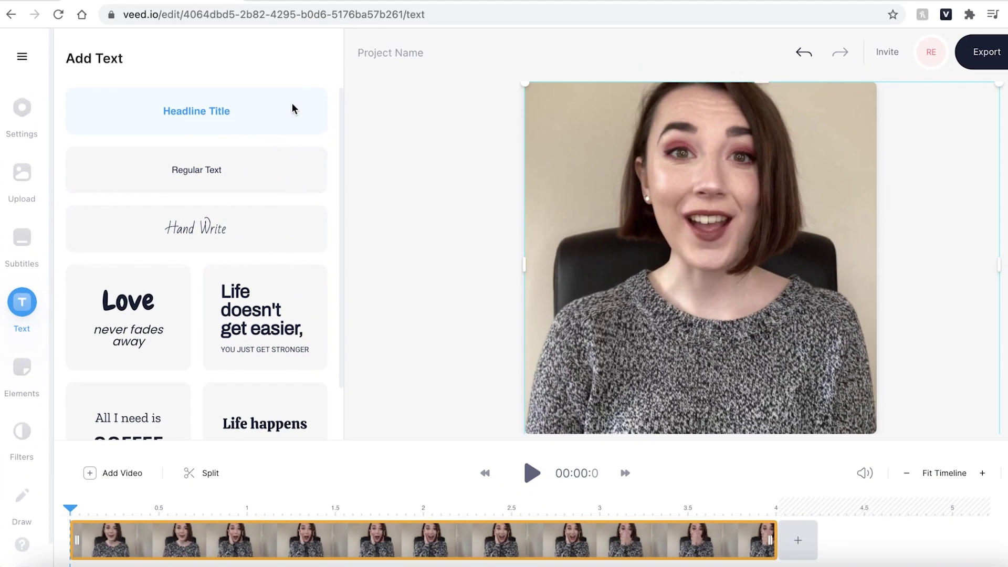
left_click(292, 104)
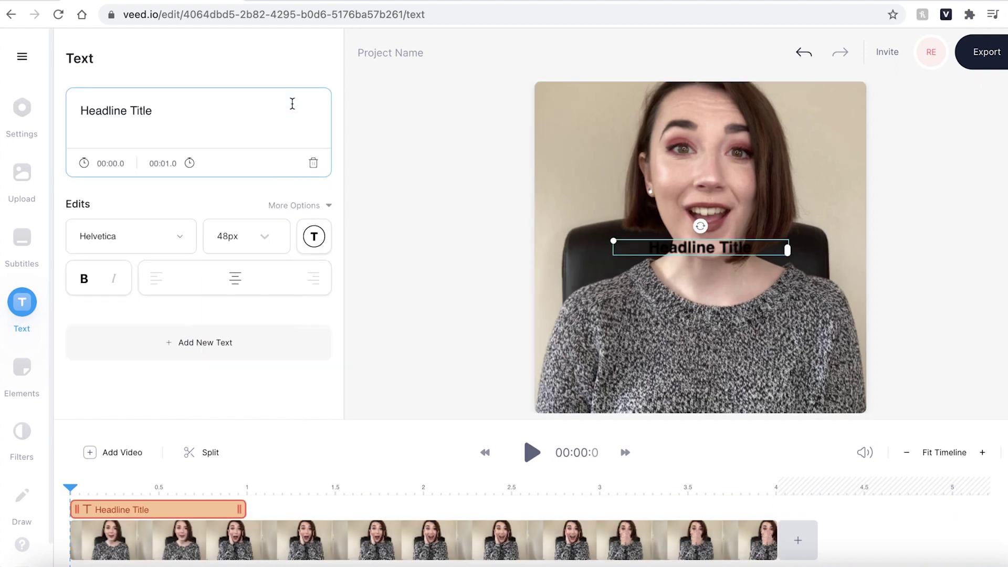
type("OH MY GOD!")
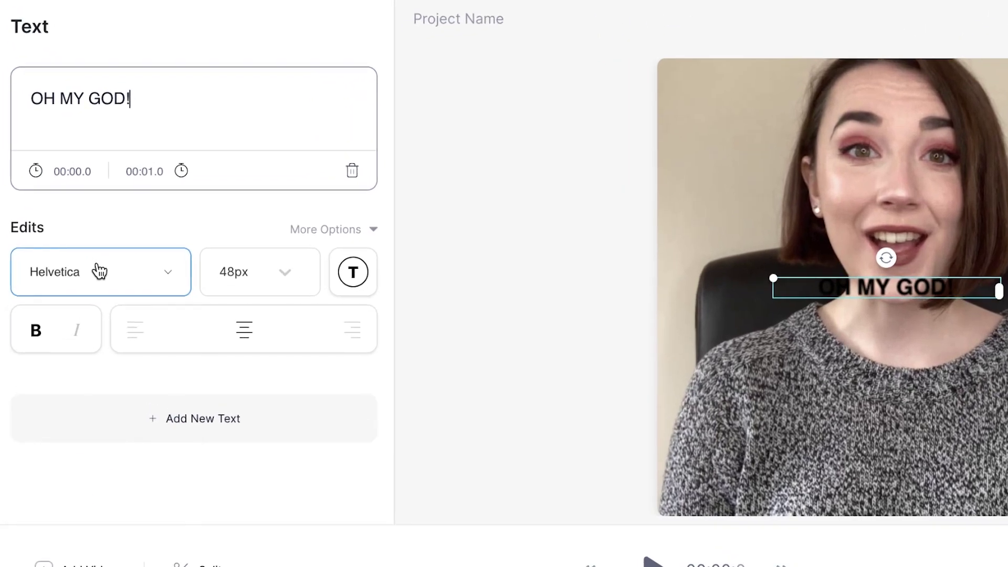
Set the caption to Calistoga font, 96px size, and white colour
left_click(126, 237)
scroll(98, 402, "down", 5)
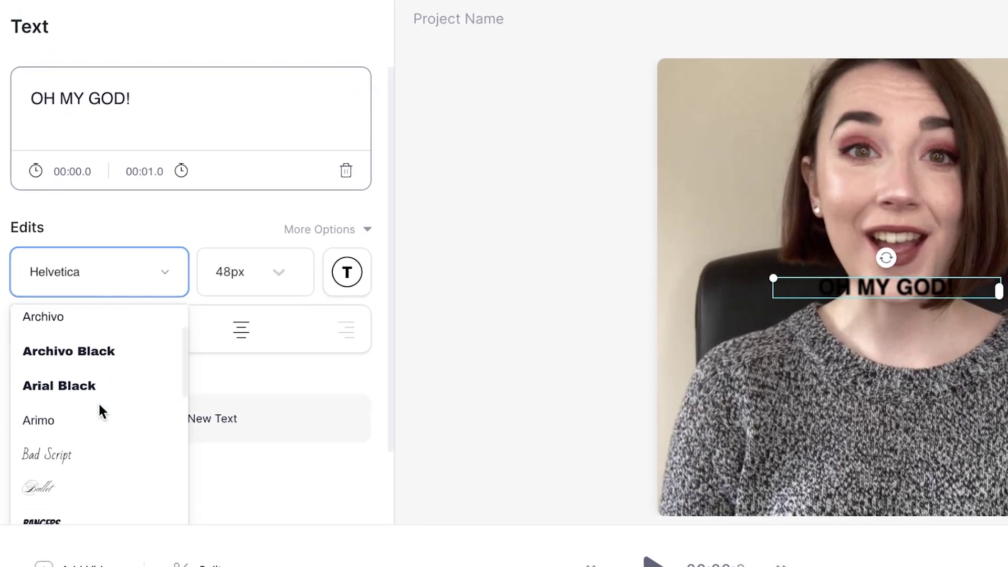
left_click(74, 501)
left_click(266, 267)
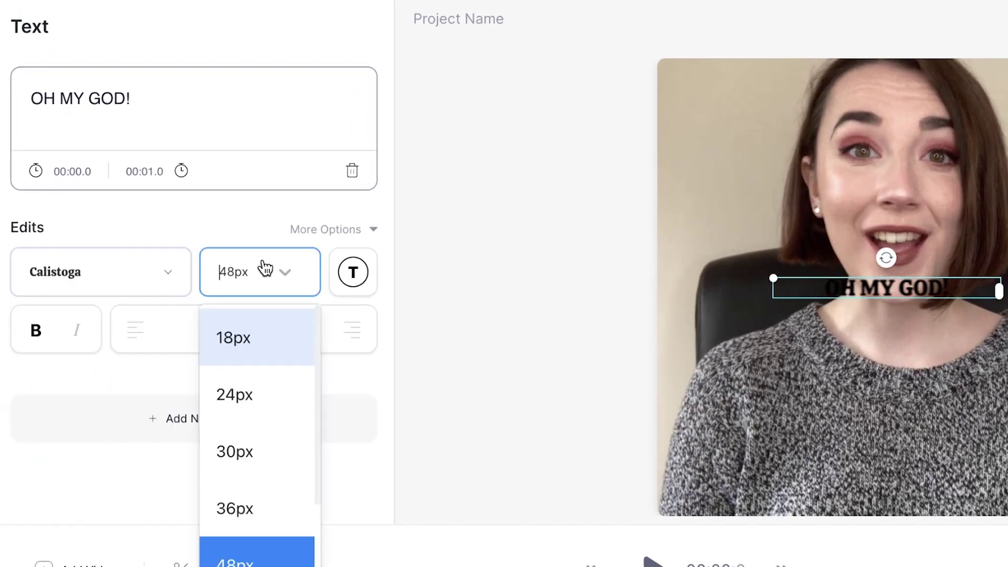
scroll(263, 488, "down", 3)
left_click(256, 558)
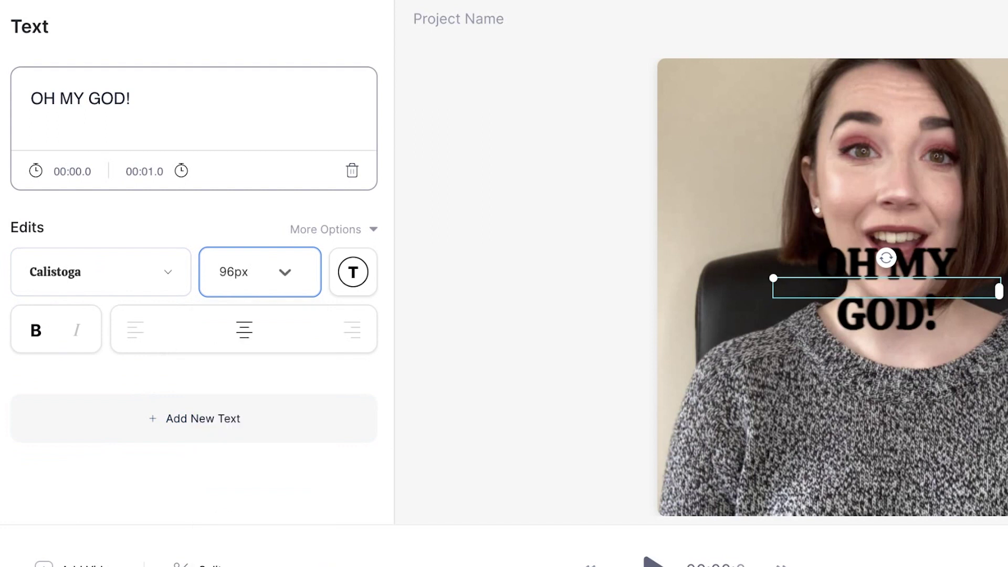
left_click(354, 283)
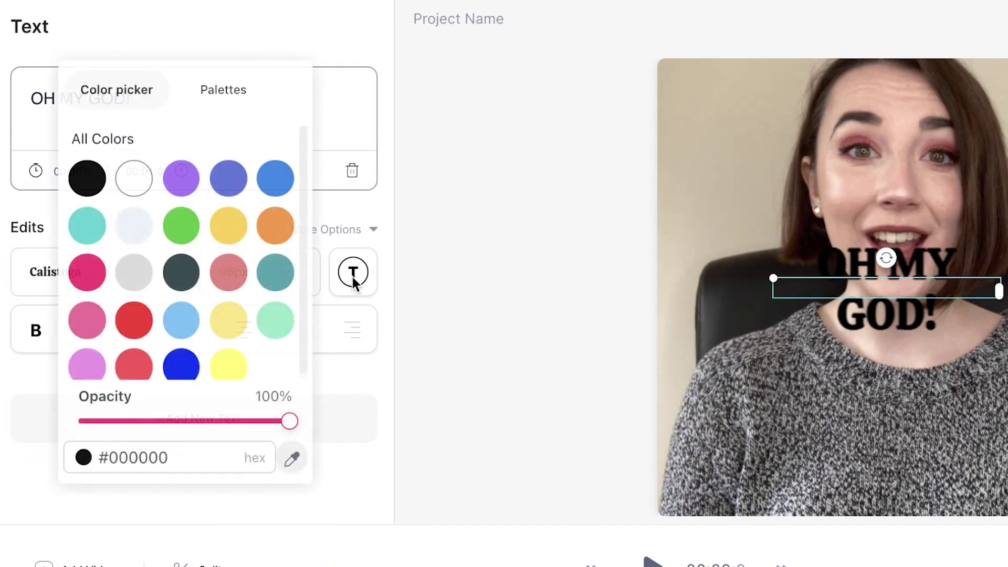
left_click(135, 179)
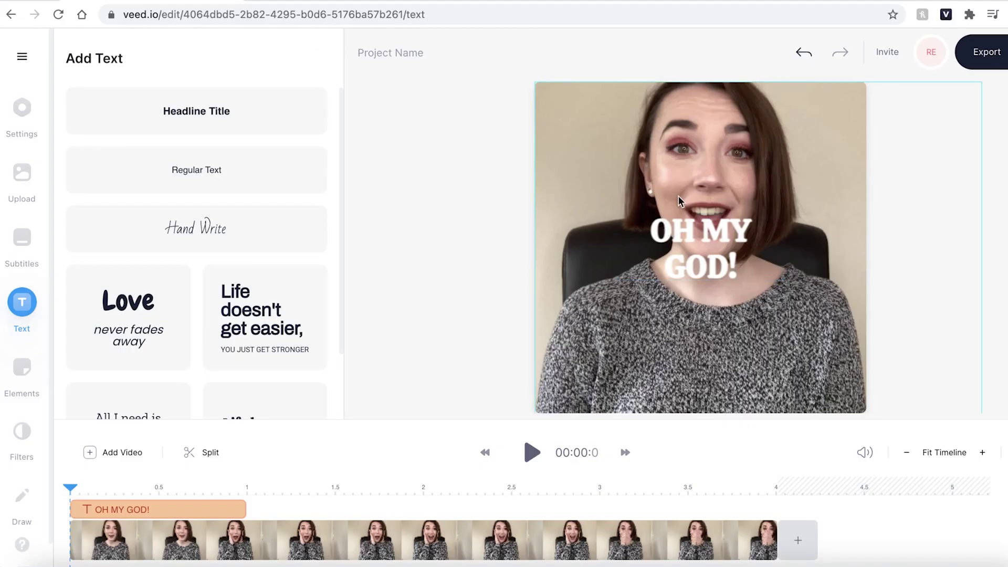
Drag the caption down onto her chest and resize it into one wide 147px line
left_click(692, 226)
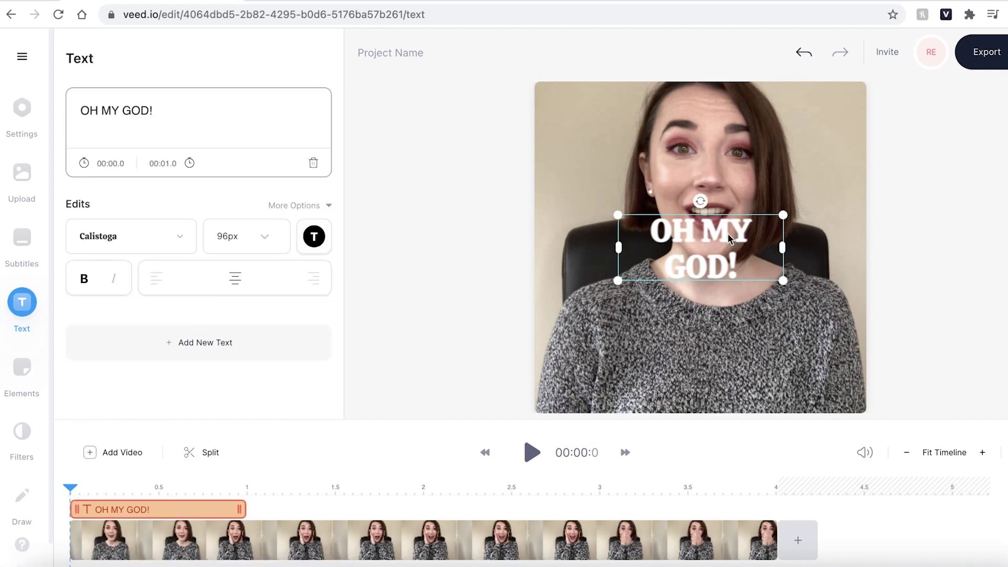
left_click_drag(728, 233, 729, 351)
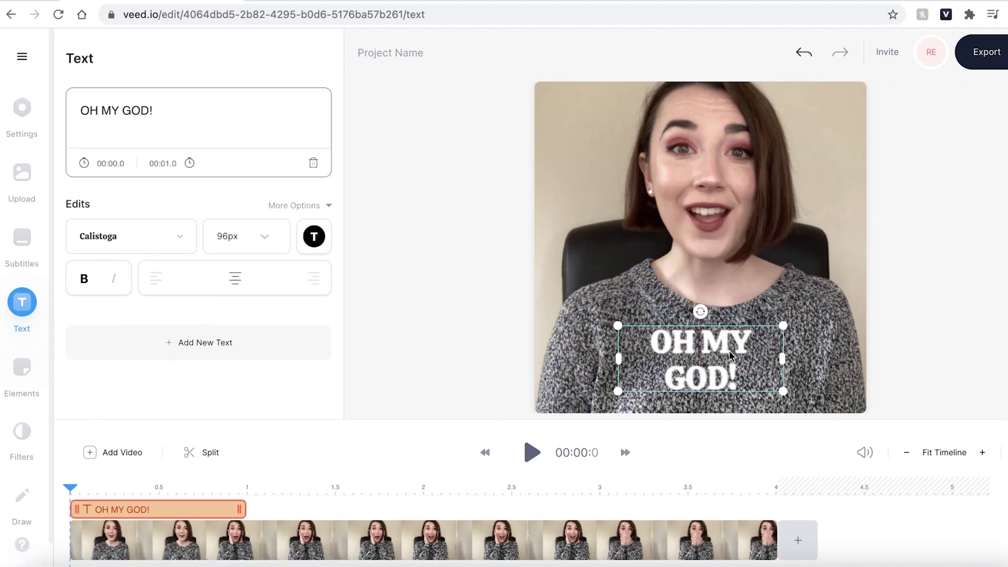
left_click_drag(785, 324, 843, 303)
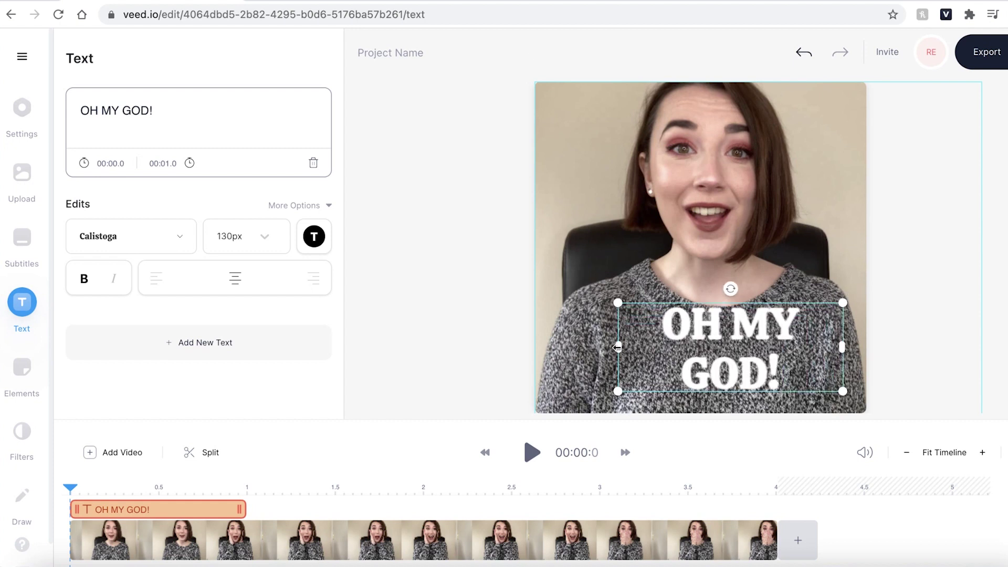
left_click_drag(618, 348, 548, 355)
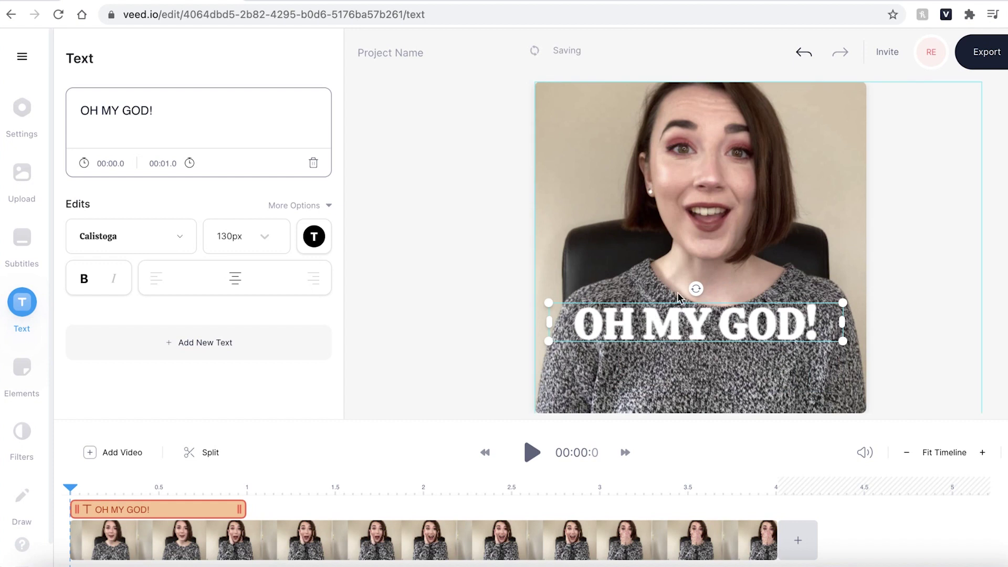
mouse_move(695, 294)
left_mouse_down()
mouse_move(735, 294)
mouse_move(702, 289)
left_mouse_up()
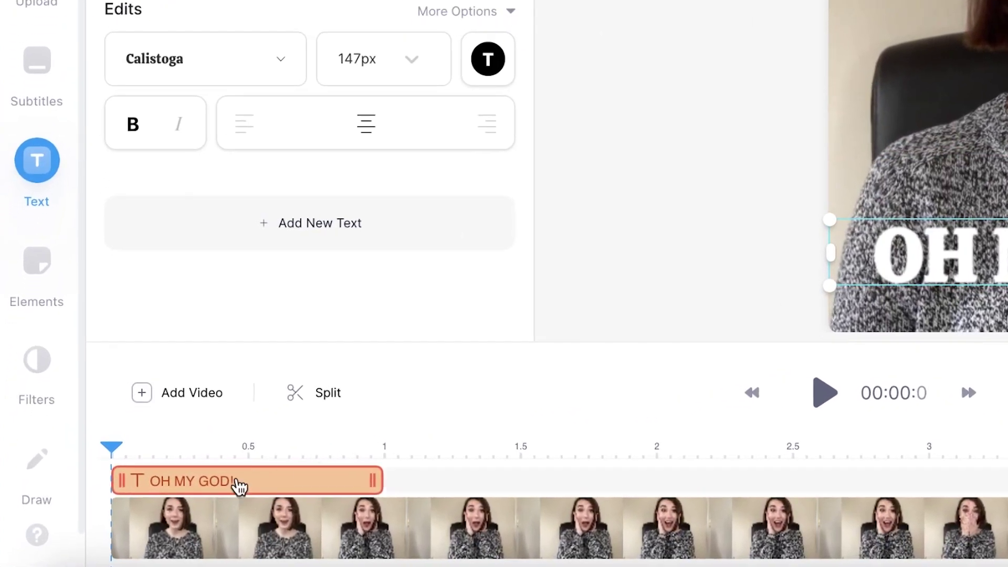
Stretch the caption's timeline clip to span 00:00.1–00:03.8, then play the preview
left_click_drag(124, 474, 166, 480)
left_click_drag(373, 478, 1006, 475)
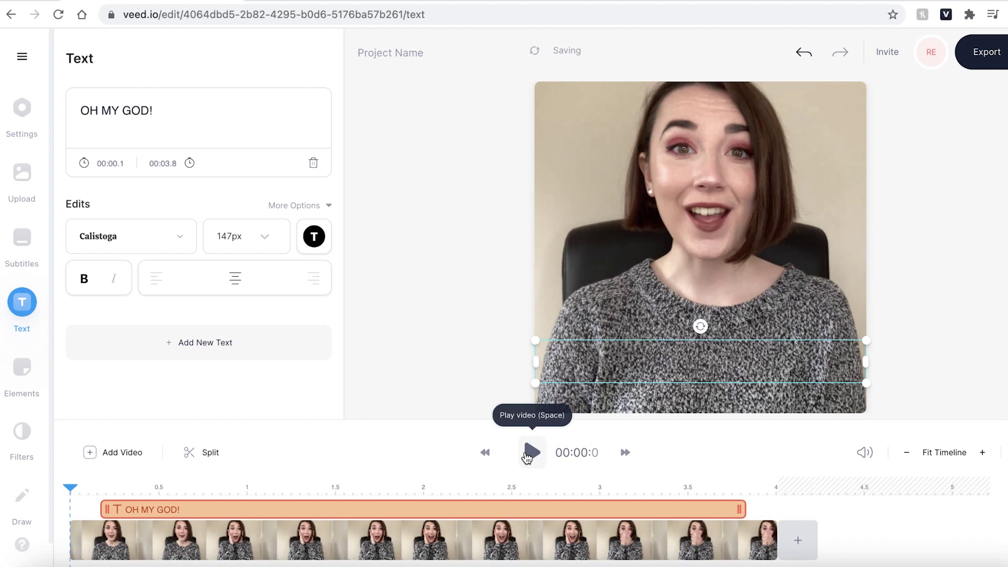
left_click(529, 454)
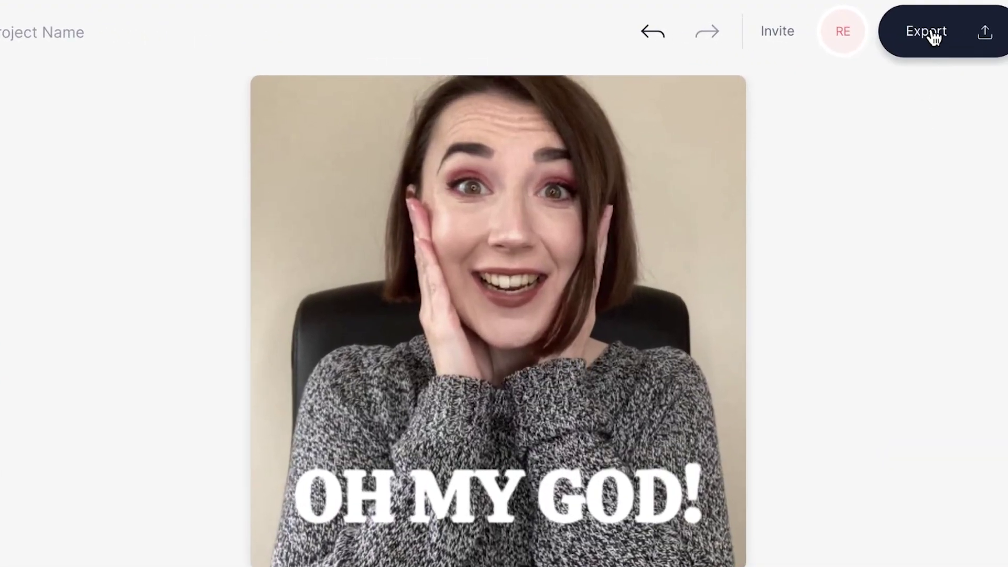
Export the captioned square clip with the HD quality preset to start rendering
left_click(933, 35)
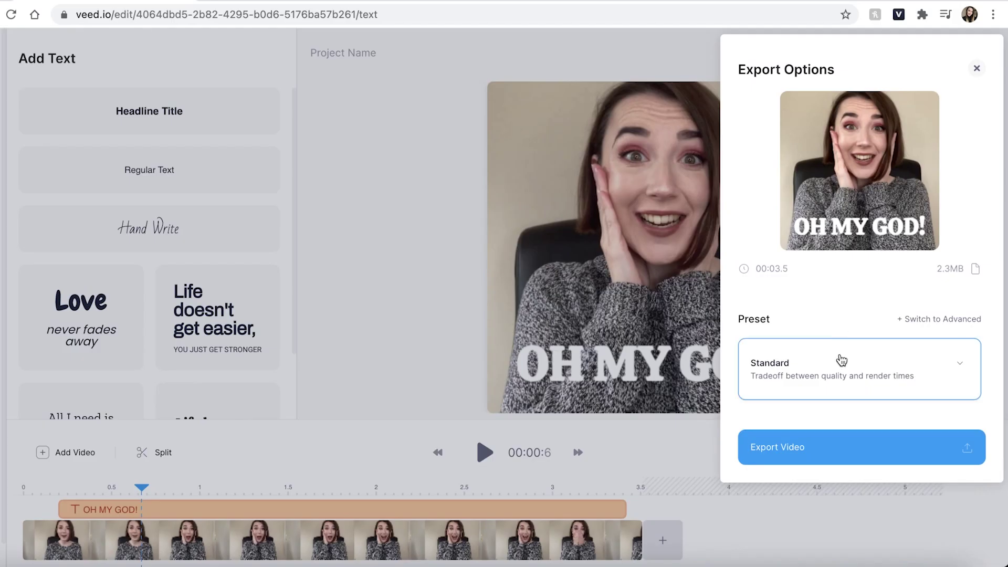
left_click(841, 367)
scroll(828, 405, "down", 3)
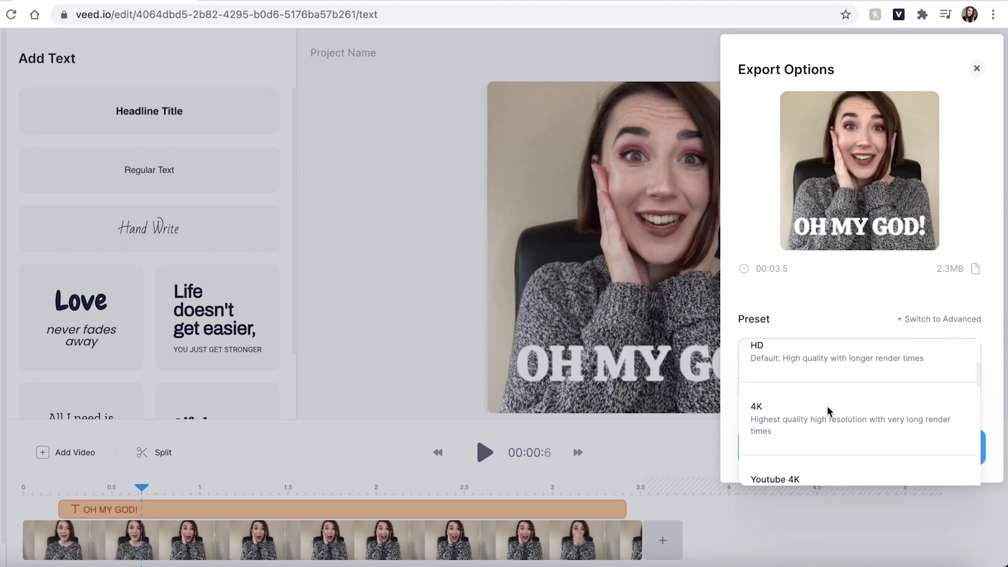
scroll(827, 406, "up", 2)
scroll(827, 407, "down", 1)
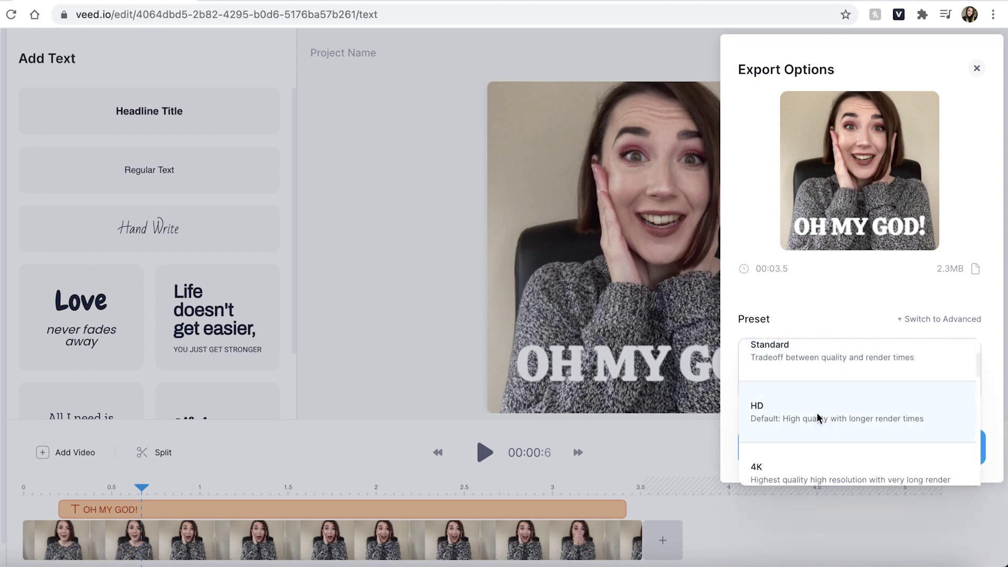
left_click(818, 418)
left_click(824, 459)
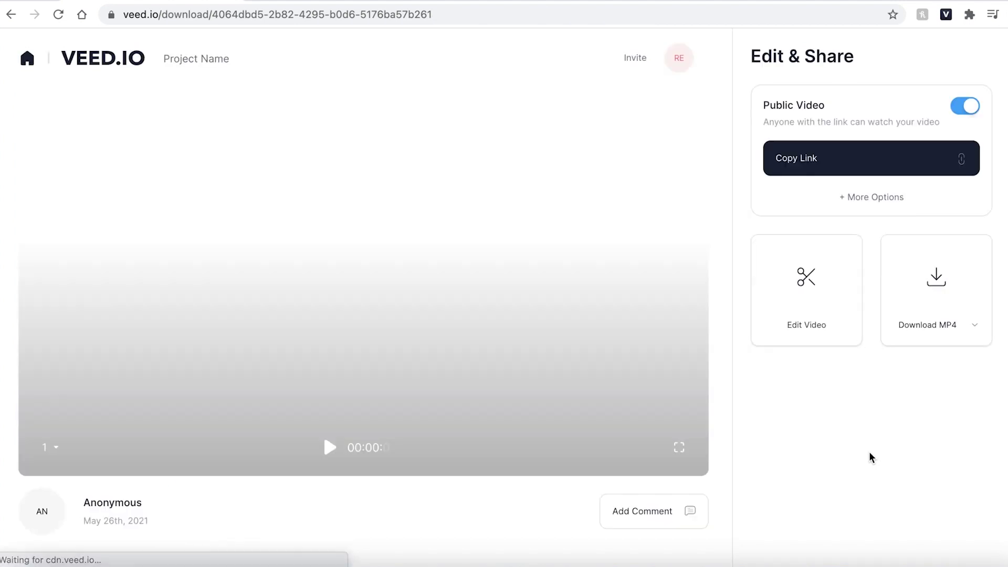
Play and pause the rendered 'OH MY GOD!' video, then return to editing the project
left_click(330, 451)
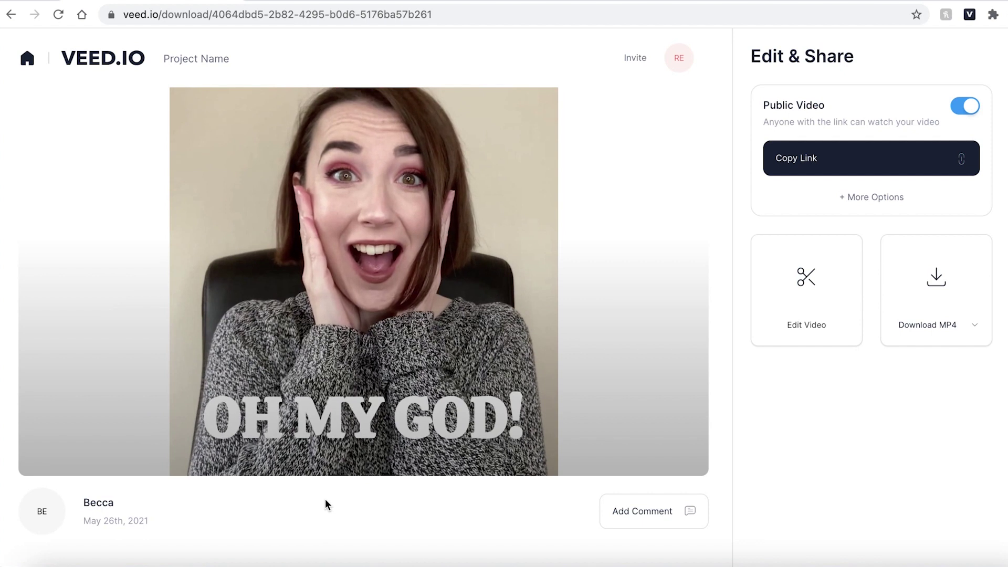
left_click(330, 471)
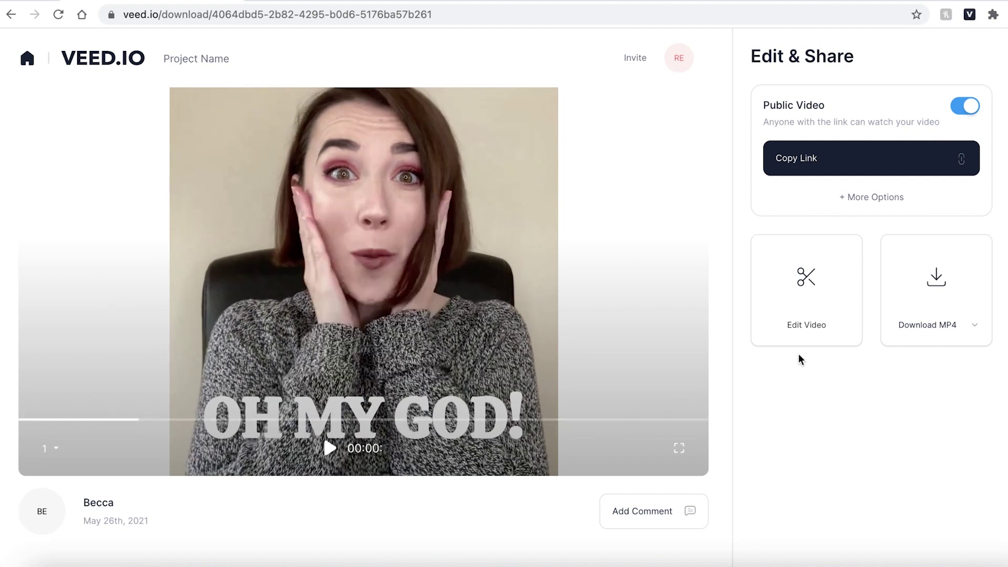
left_click(807, 290)
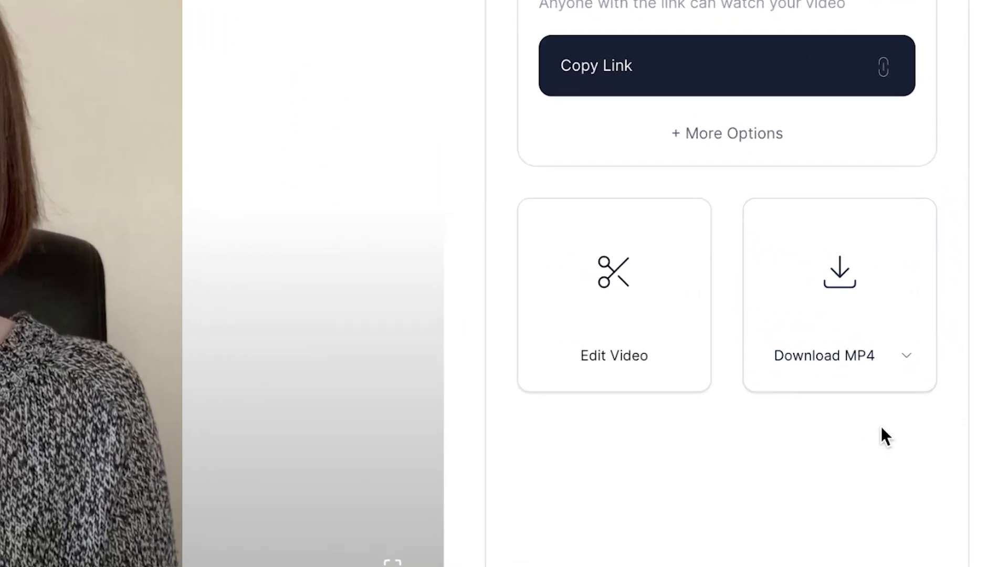
Switch the download format from MP4 to GIF to download Project Name.gif
left_click(906, 357)
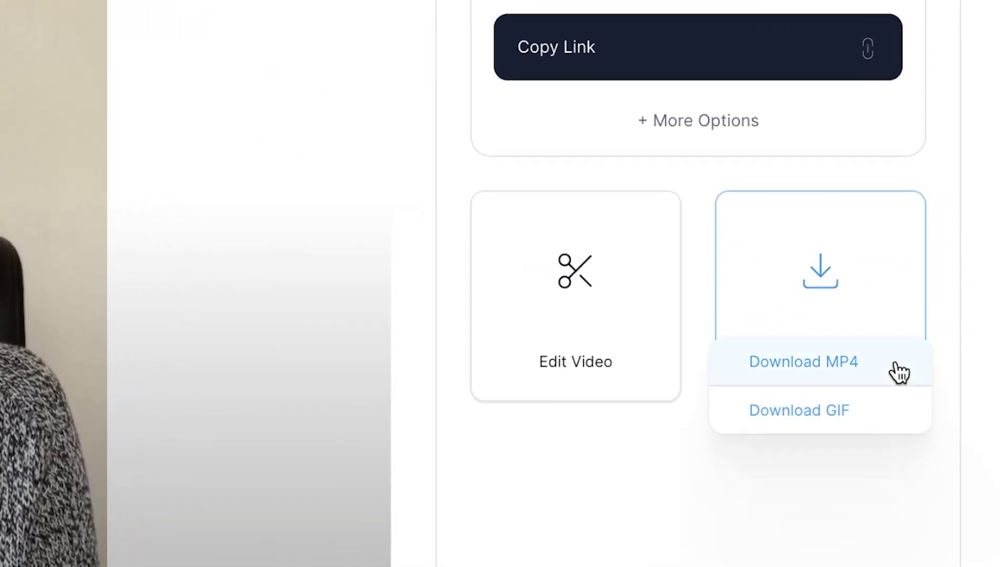
left_click(878, 415)
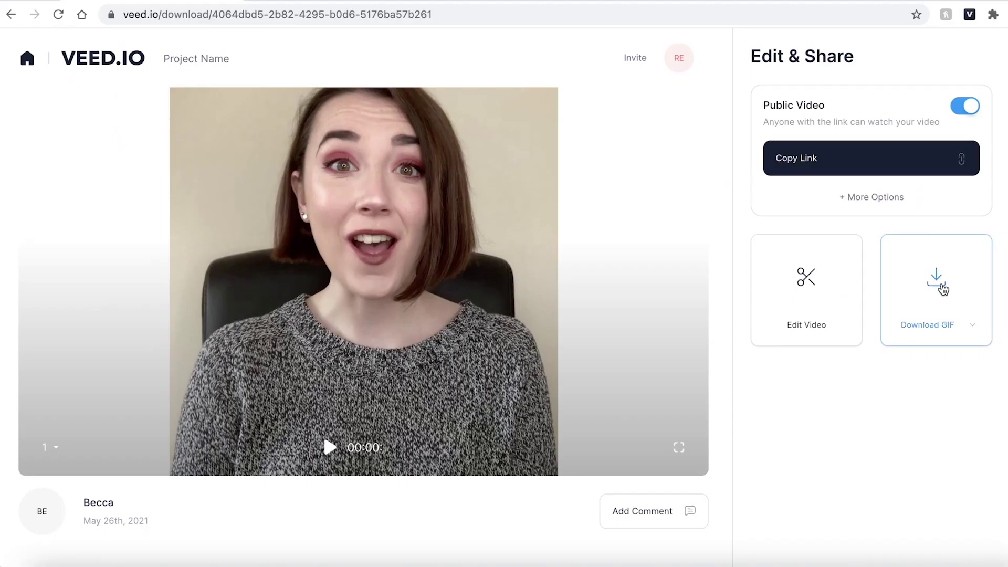